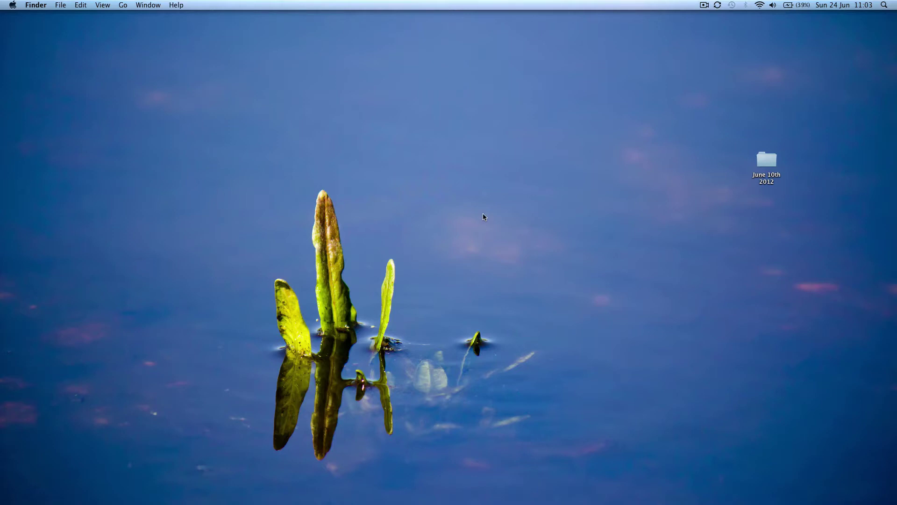
Preview the first June 10th 2012 photos, starting with IMG_9358.jpg, then close the folder window
double_click(767, 162)
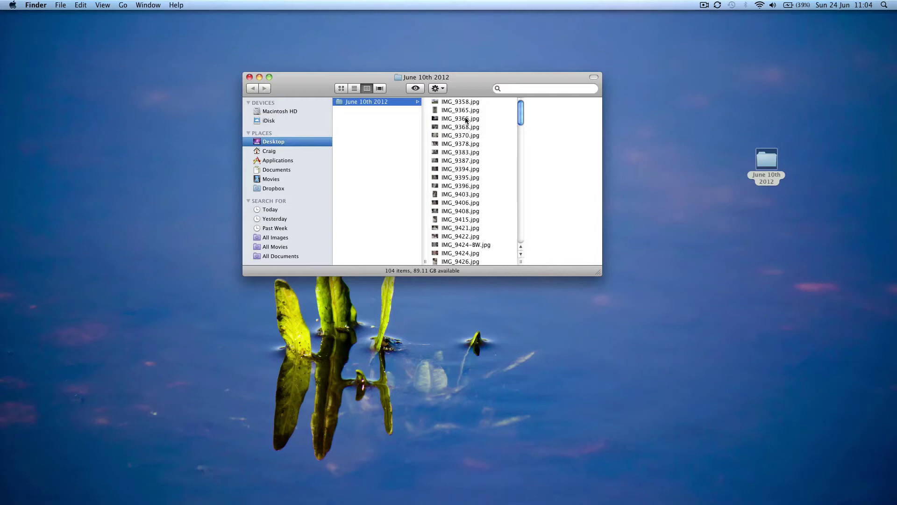
click(466, 102)
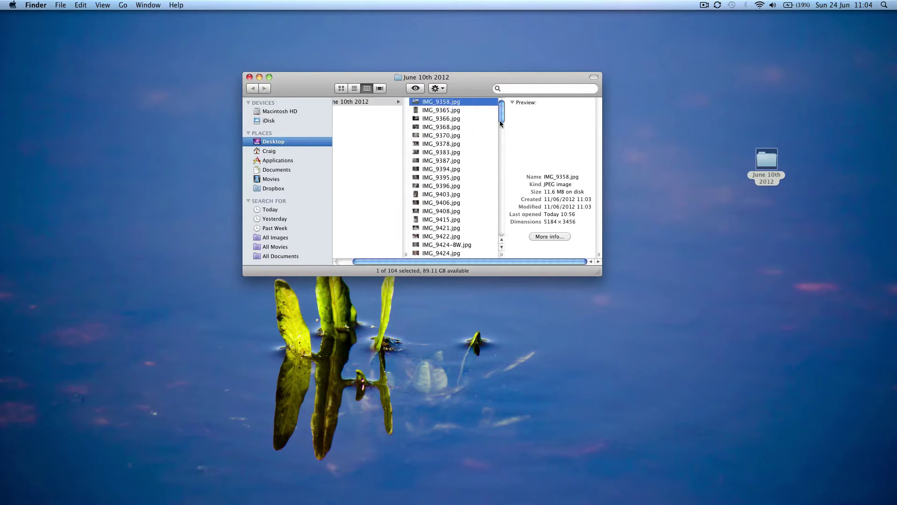
key(space)
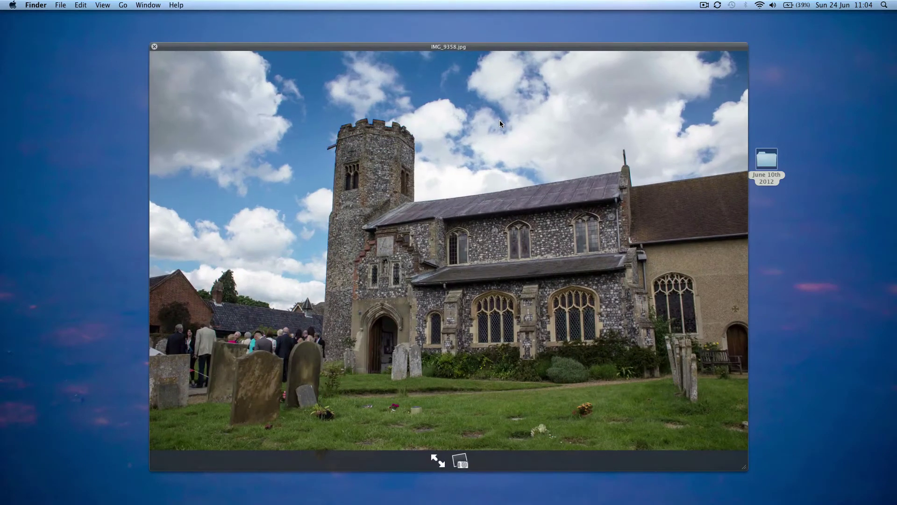
key(Down)
key(space)
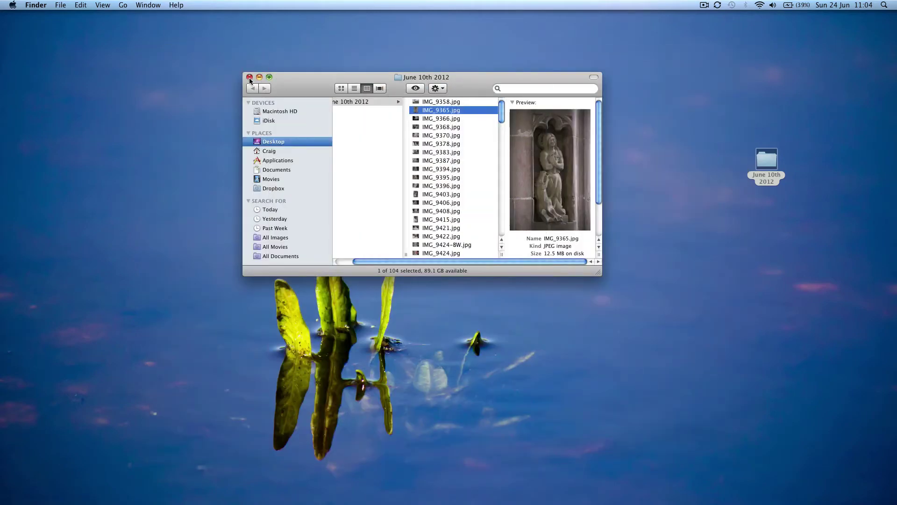
drag(295, 89, 381, 51)
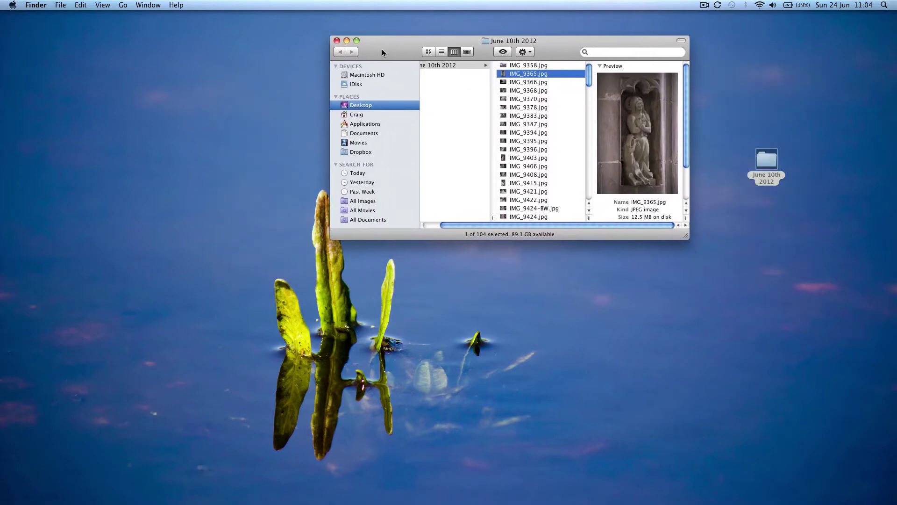
click(335, 40)
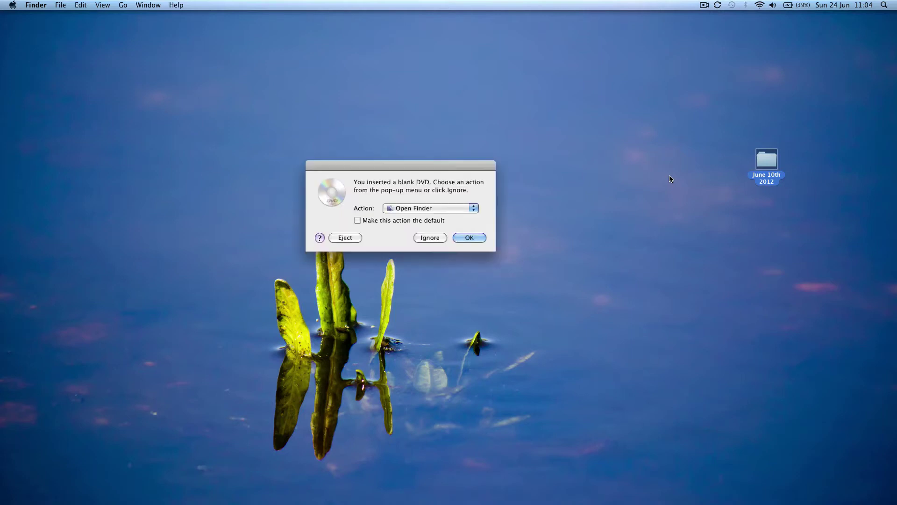
Accept Open Finder as the blank DVD's action and open the empty Untitled DVD window
click(456, 207)
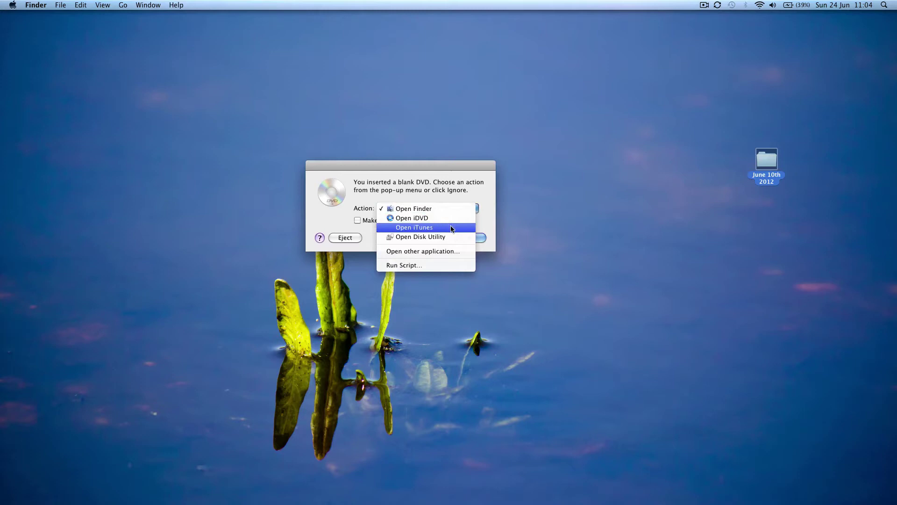
click(472, 195)
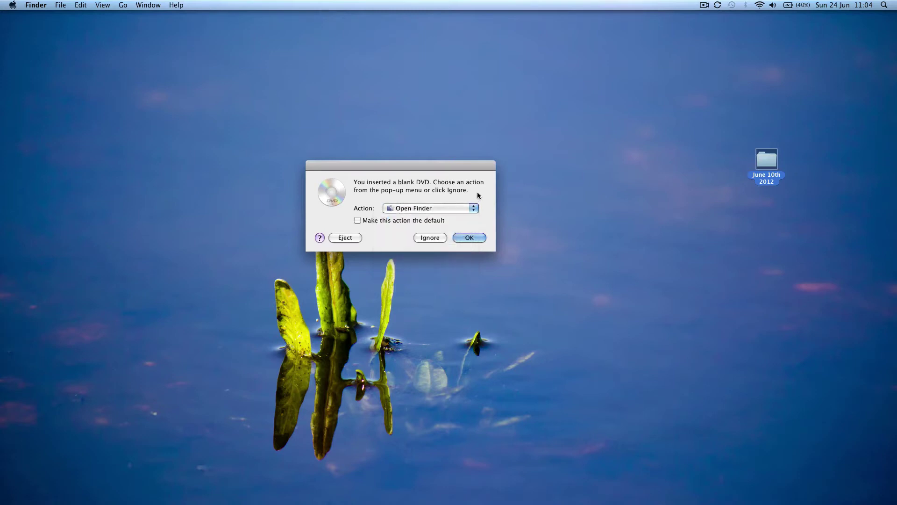
click(465, 238)
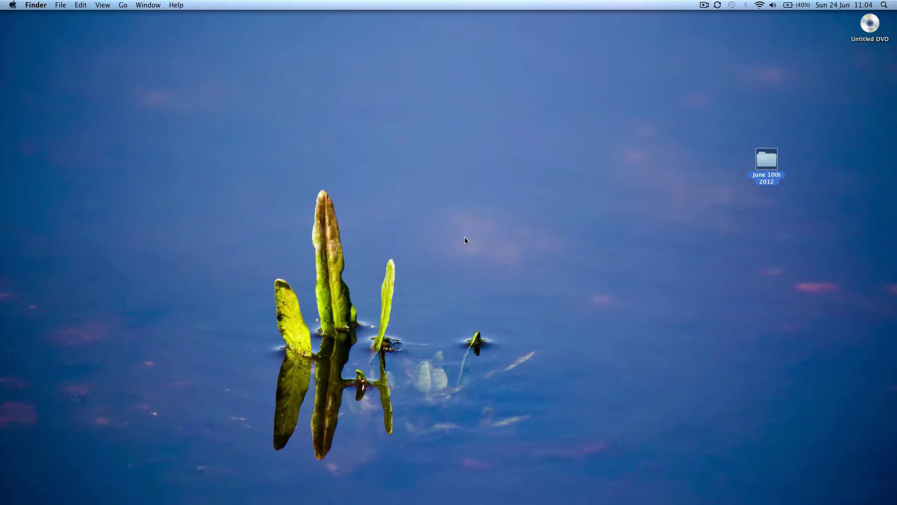
double_click(870, 26)
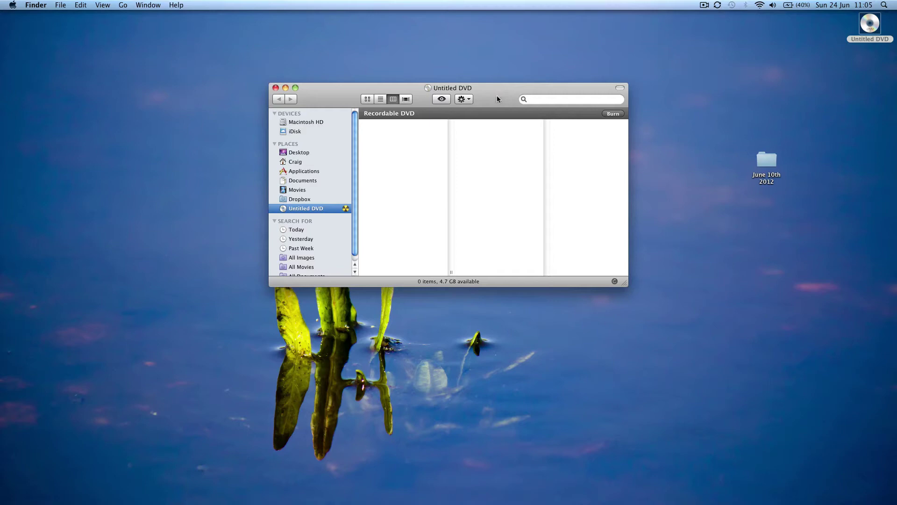
Select all 104 photos in June 10th 2012 and copy them into the Untitled DVD window
drag(498, 96, 245, 48)
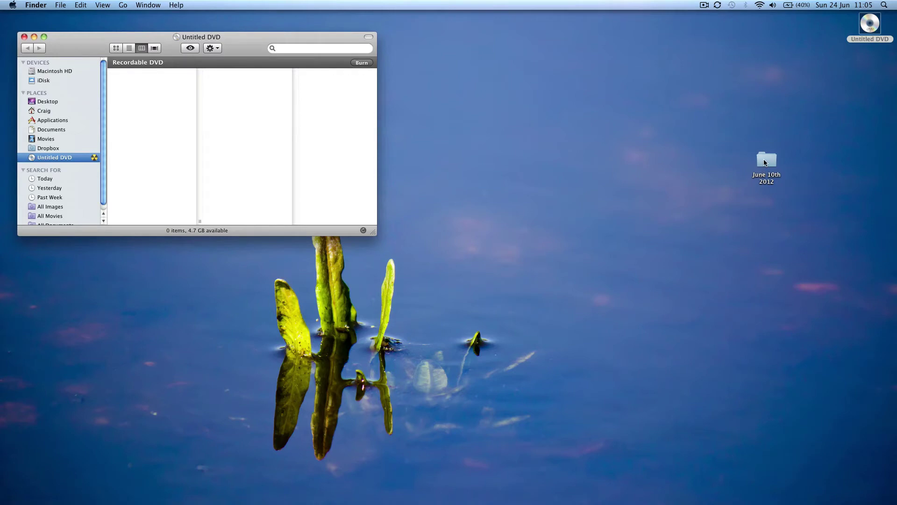
drag(765, 163, 671, 137)
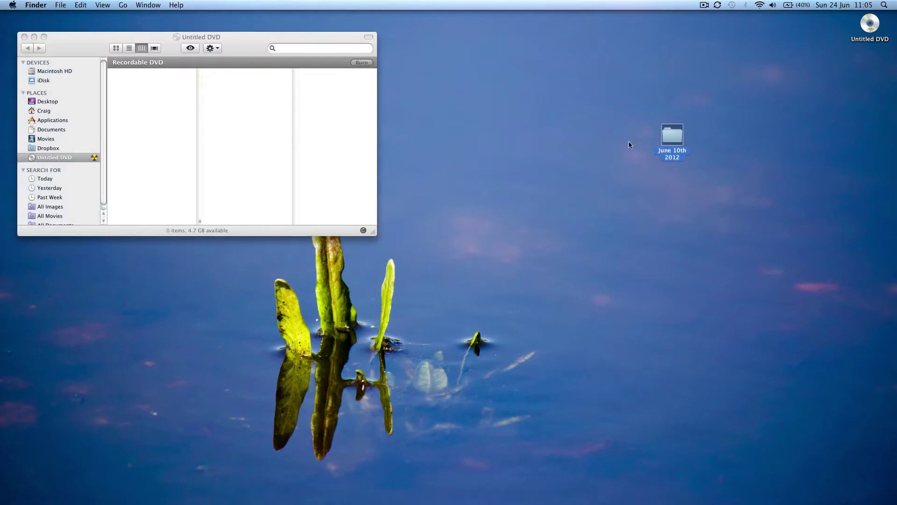
double_click(675, 136)
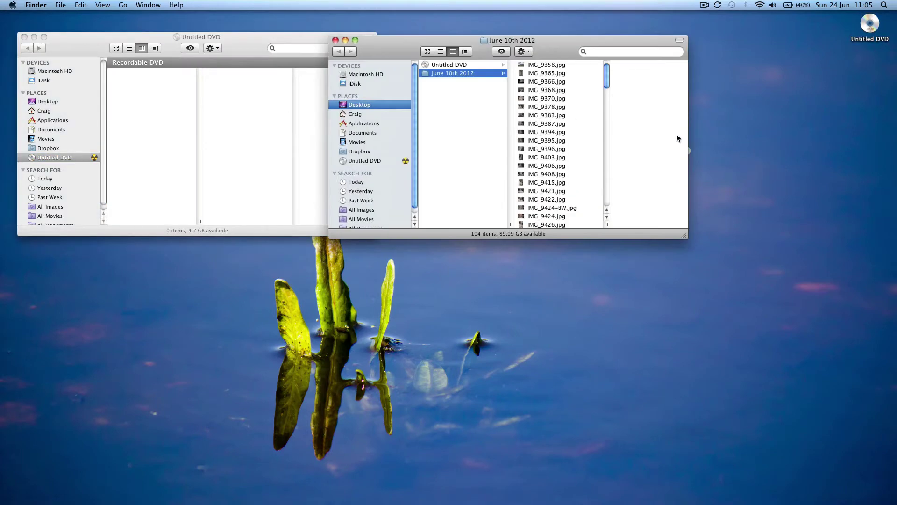
click(539, 74)
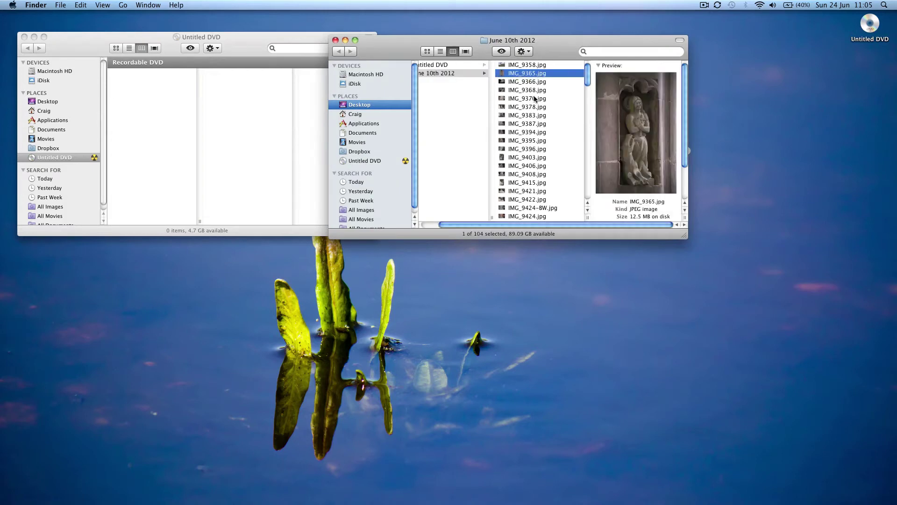
key(super+a)
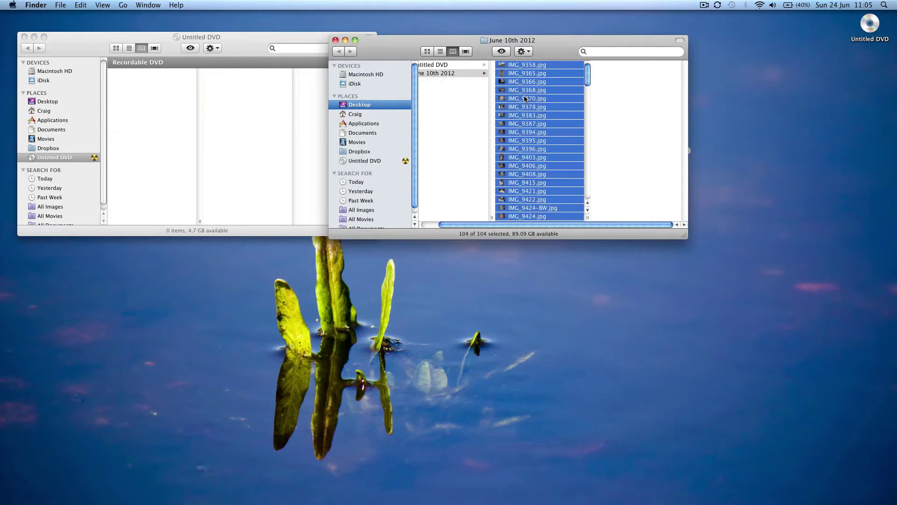
drag(523, 97, 174, 113)
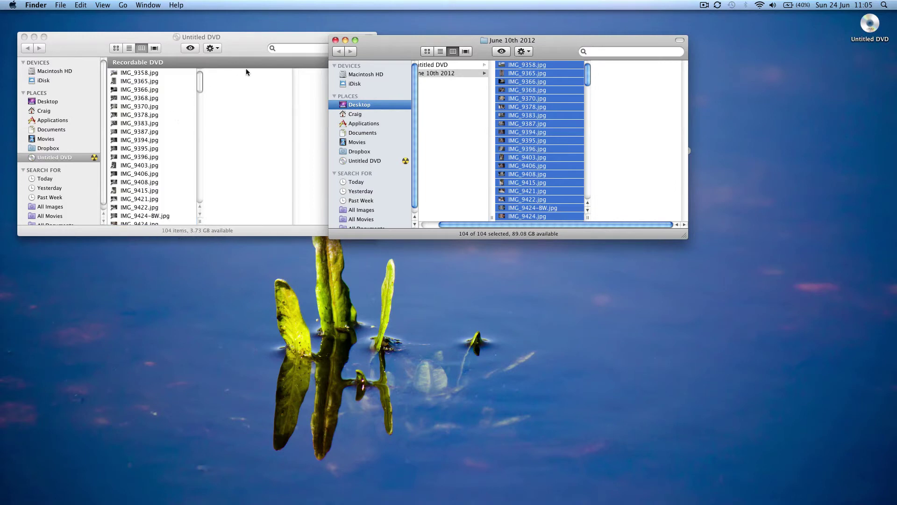
drag(395, 57, 443, 67)
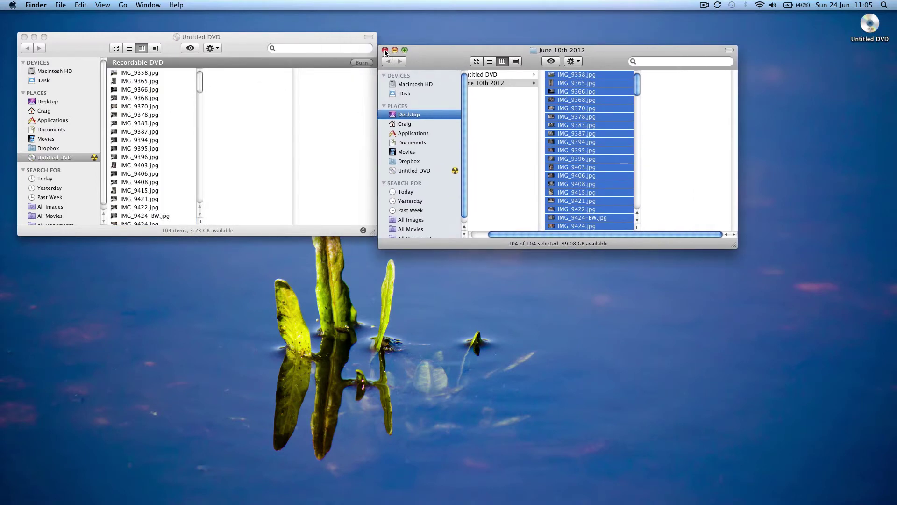
click(385, 49)
drag(243, 44, 329, 48)
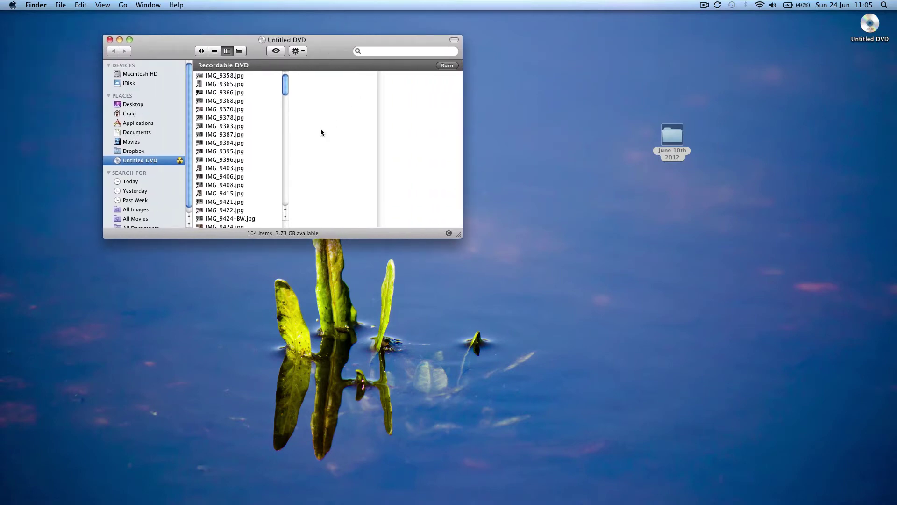
Burn the DVD with the disc name 'June 10th 2012'
click(449, 66)
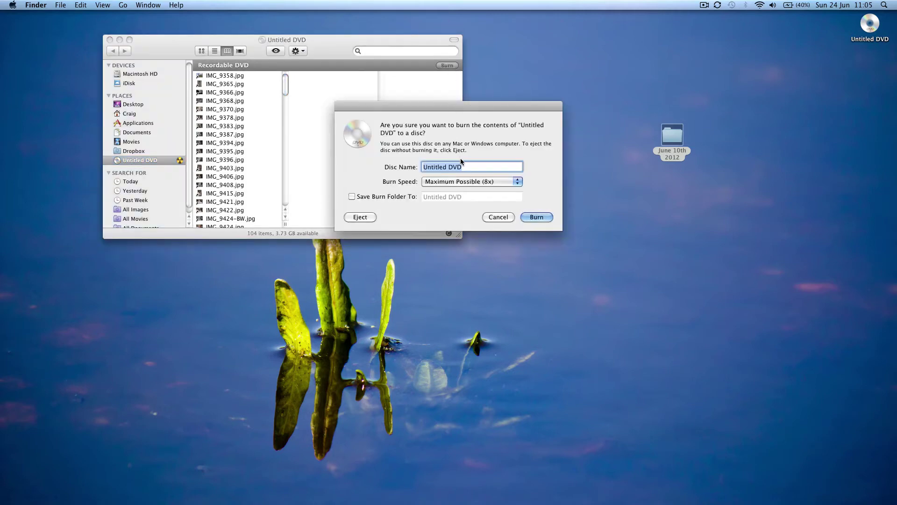
text(June 10th 2012)
click(536, 217)
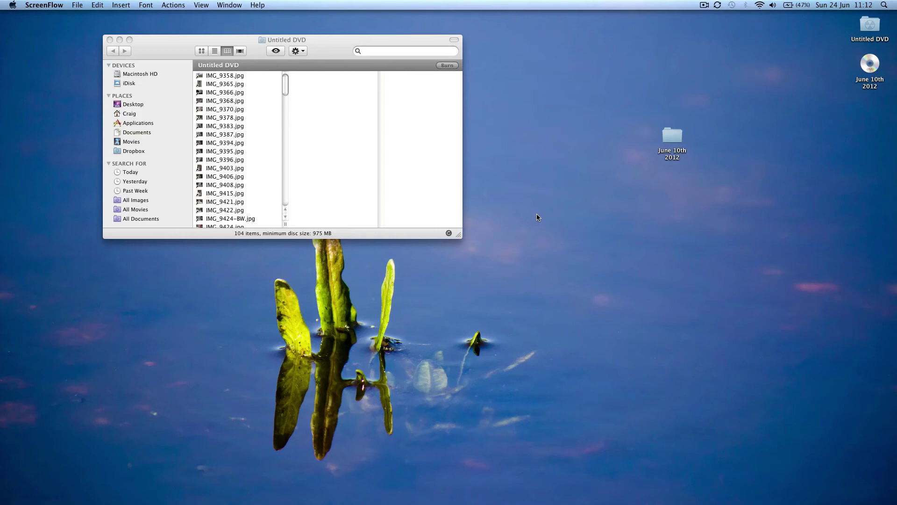
click(598, 218)
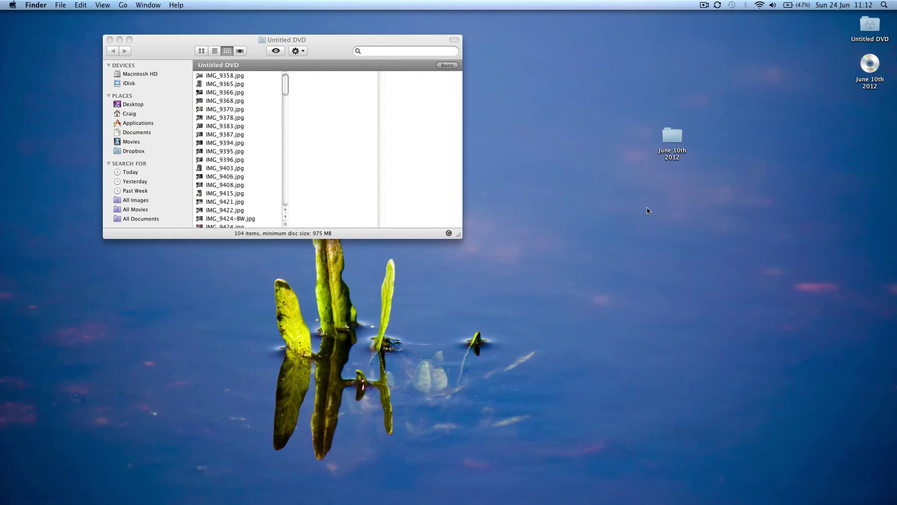
click(868, 71)
double_click(869, 70)
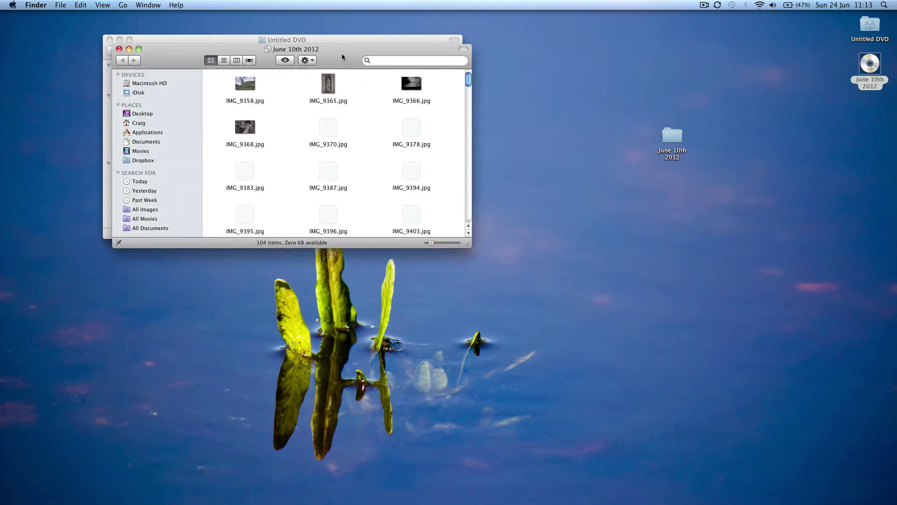
drag(344, 52, 646, 136)
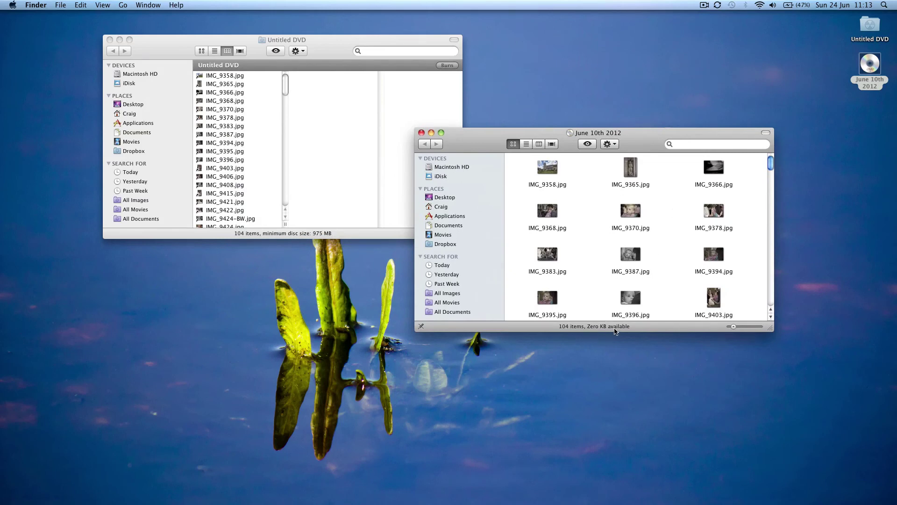
scroll(692, 209, down, 3)
scroll(692, 210, up, 5)
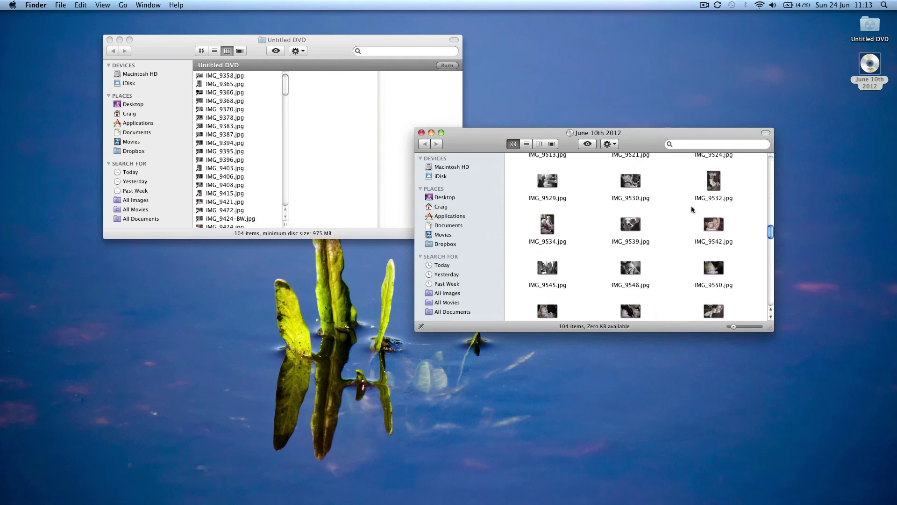
click(421, 133)
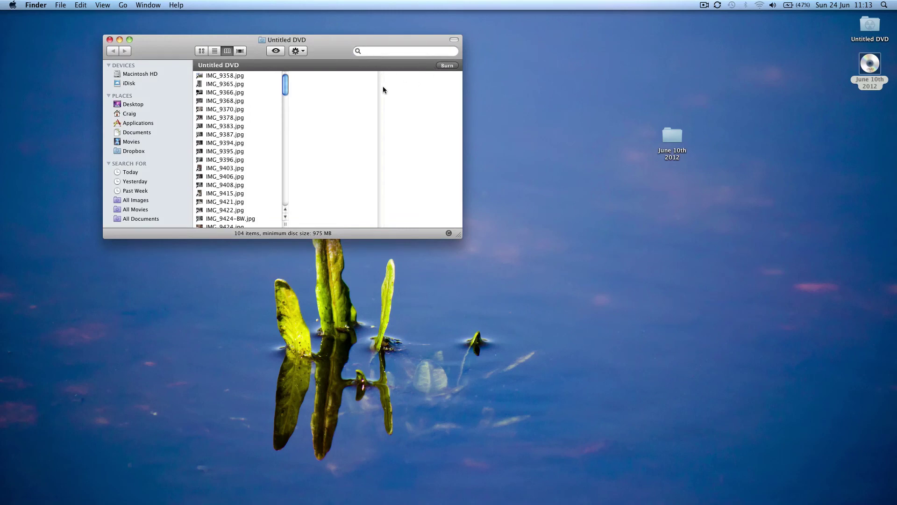
Eject the June 10th 2012 disc from its desktop icon's context menu
right_click(870, 69)
click(845, 88)
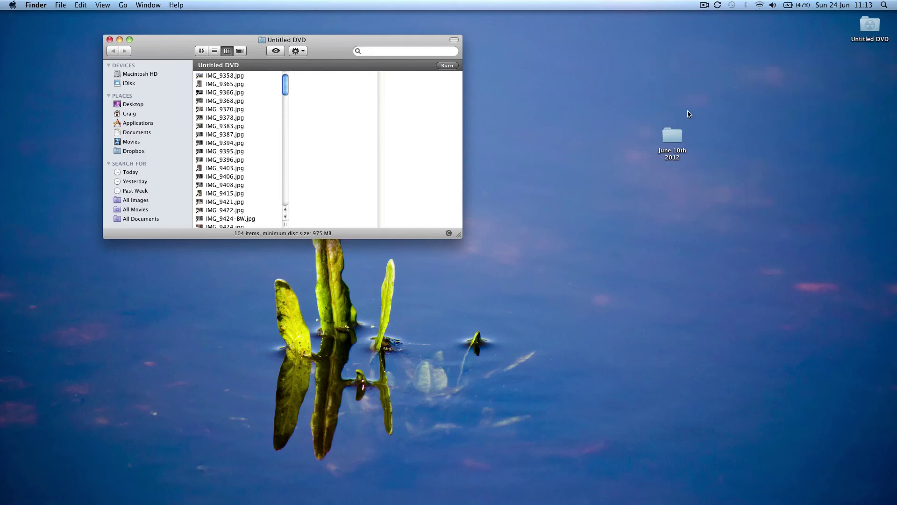